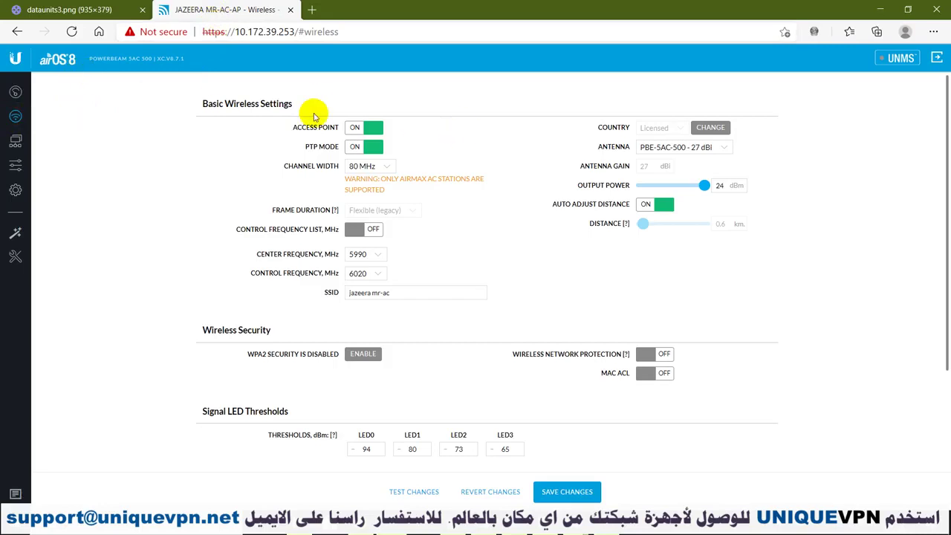
# Examine the AMSDU and AMPDU settings in the Advanced section of the wireless configuration.
pyautogui.scroll(-2, 338, 130)
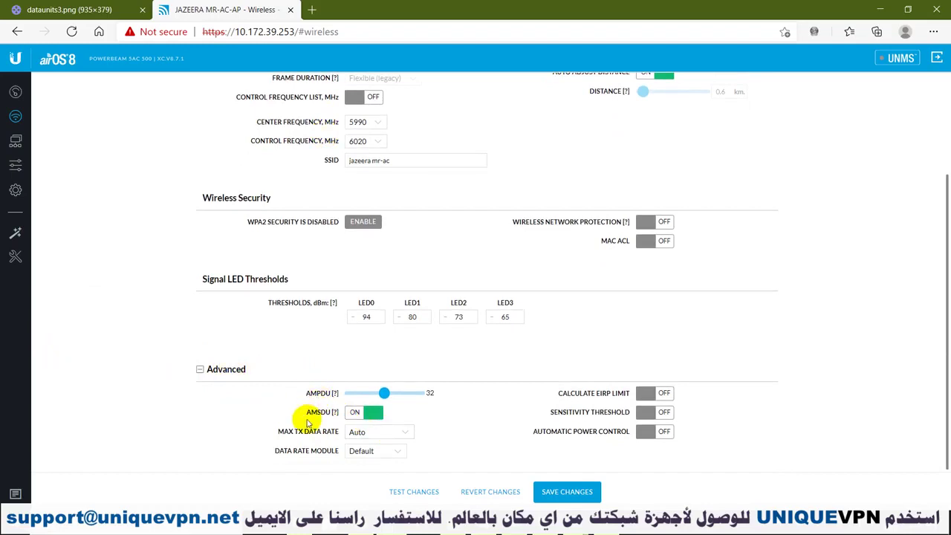
pyautogui.moveTo(306, 412); pyautogui.dragTo(327, 416)
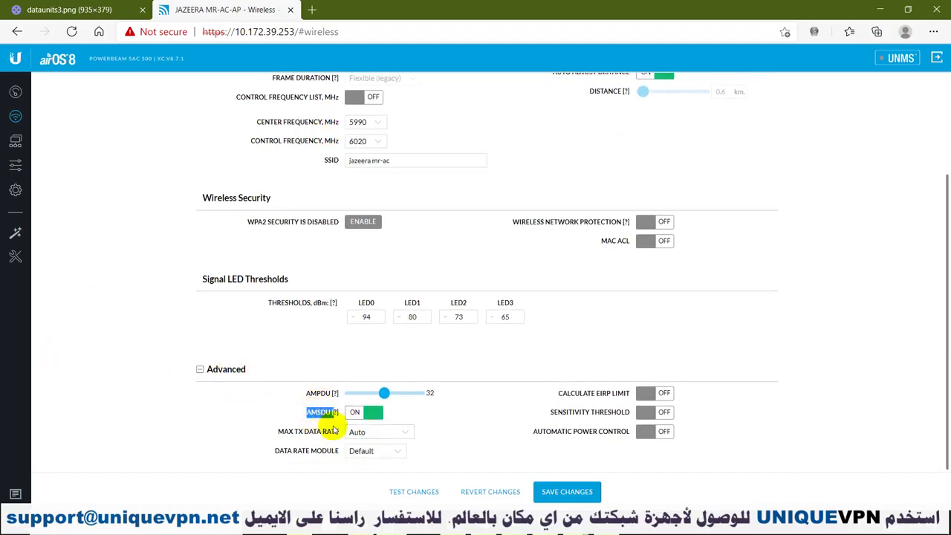
pyautogui.click(333, 413)
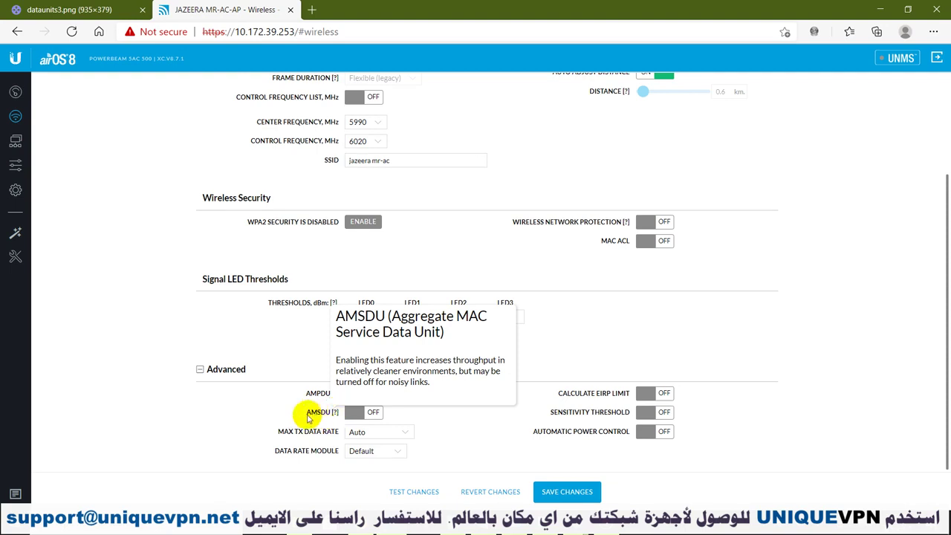
pyautogui.click(319, 413)
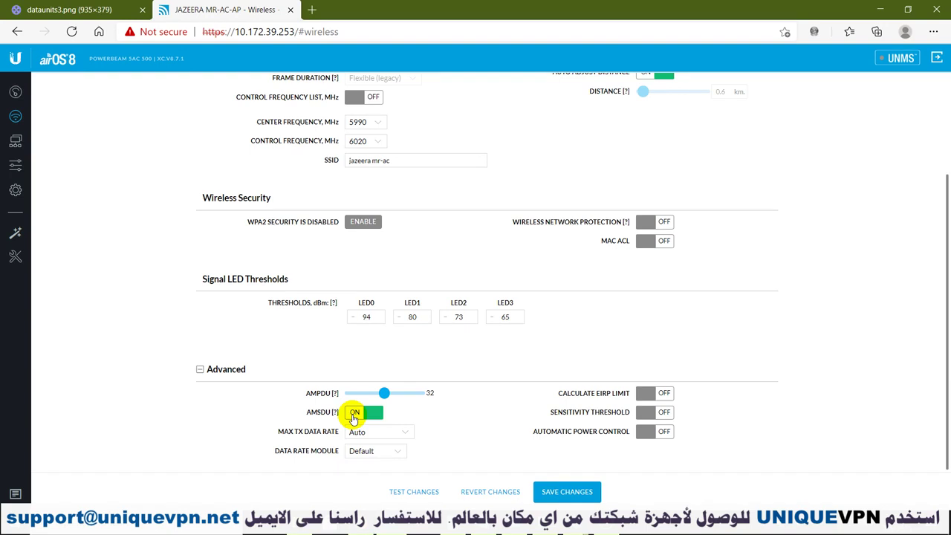
pyautogui.click(307, 394)
pyautogui.moveTo(307, 395); pyautogui.dragTo(333, 395)
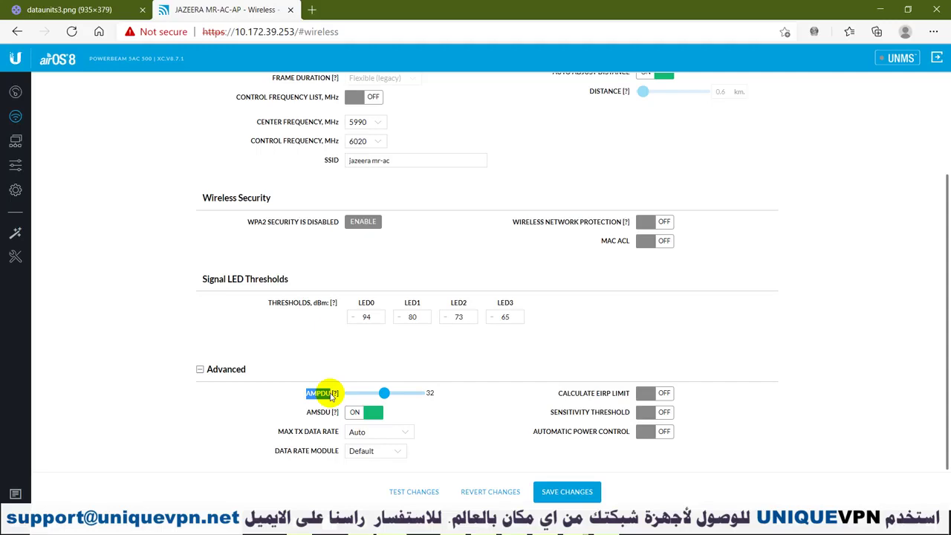
pyautogui.moveTo(293, 413); pyautogui.dragTo(333, 417)
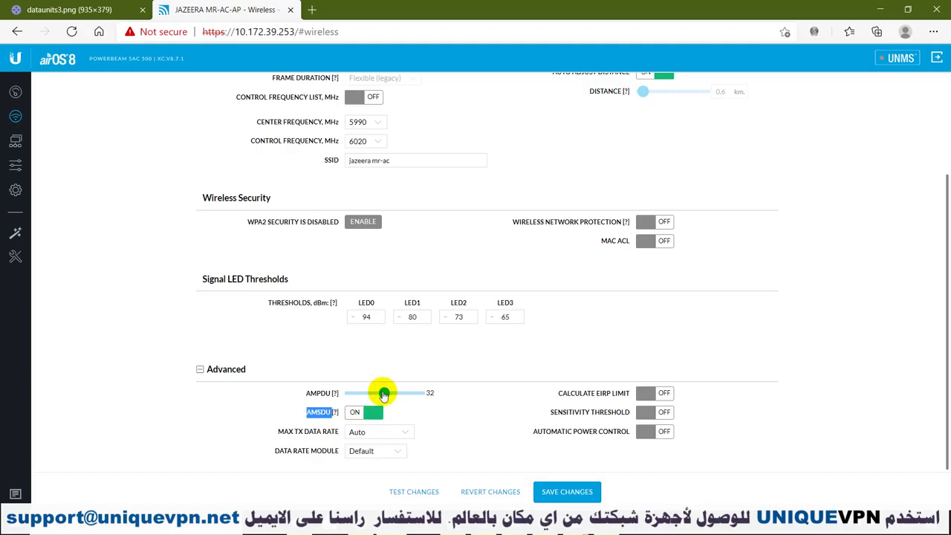
pyautogui.doubleClick(430, 392)
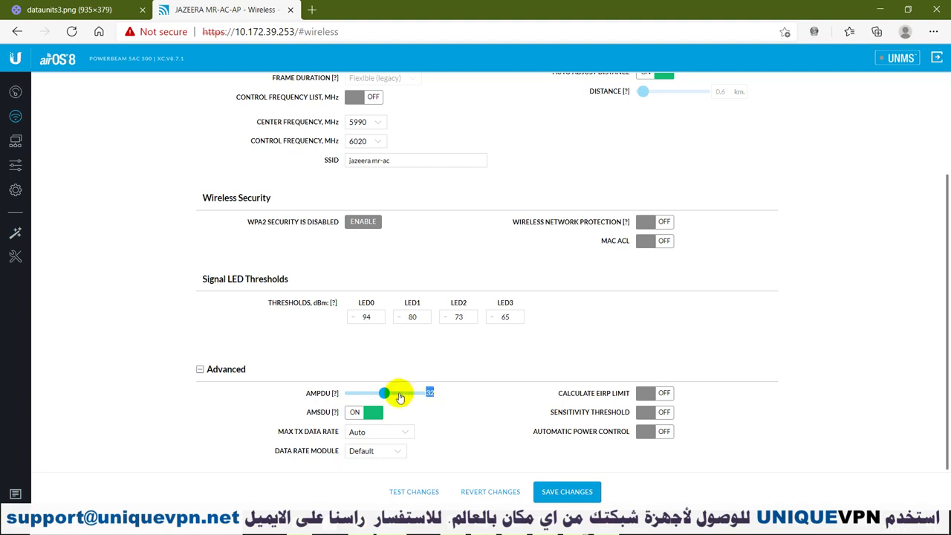
# Try AMPDU at 64 and AMSDU off, and return them to 32 and on.
pyautogui.moveTo(382, 391); pyautogui.dragTo(429, 394)
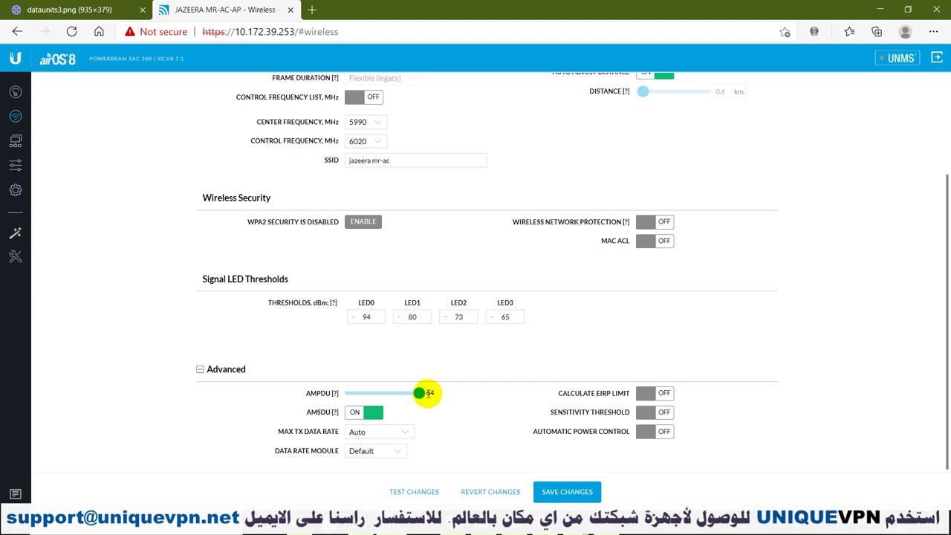
pyautogui.moveTo(429, 393); pyautogui.dragTo(386, 398)
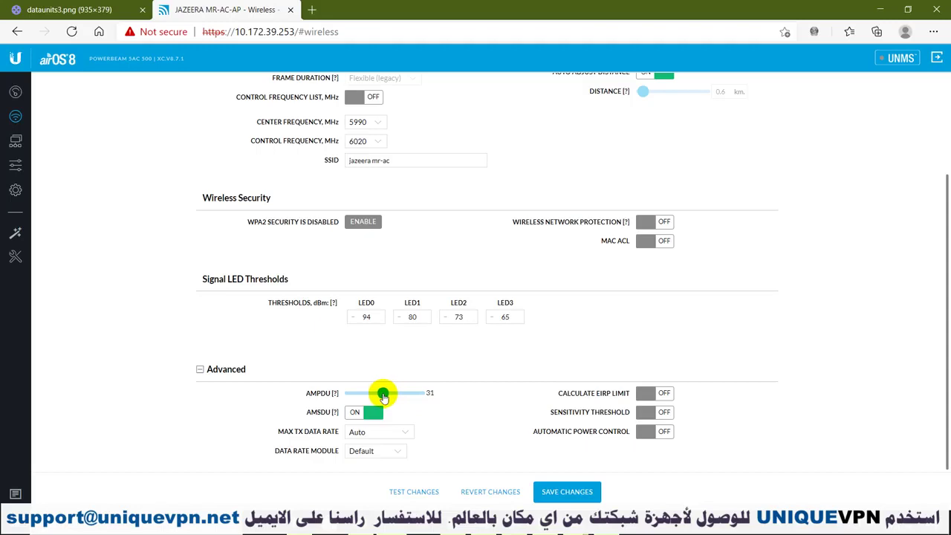
pyautogui.moveTo(384, 398); pyautogui.dragTo(384, 400)
pyautogui.click(358, 414)
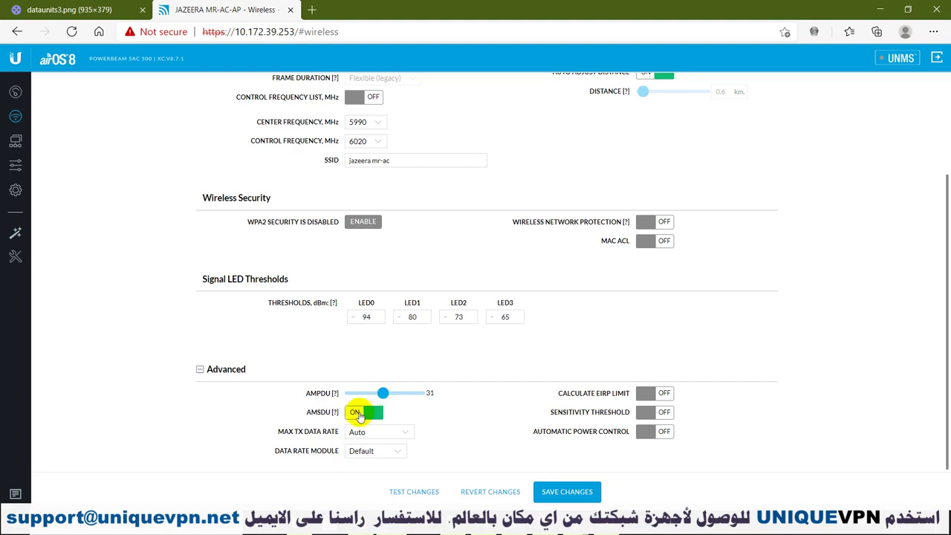
pyautogui.click(361, 415)
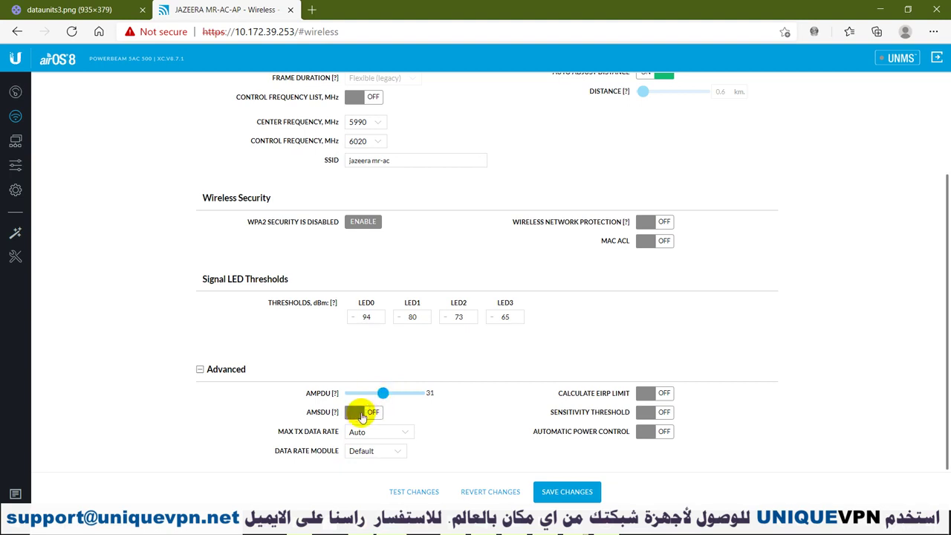
pyautogui.click(361, 415)
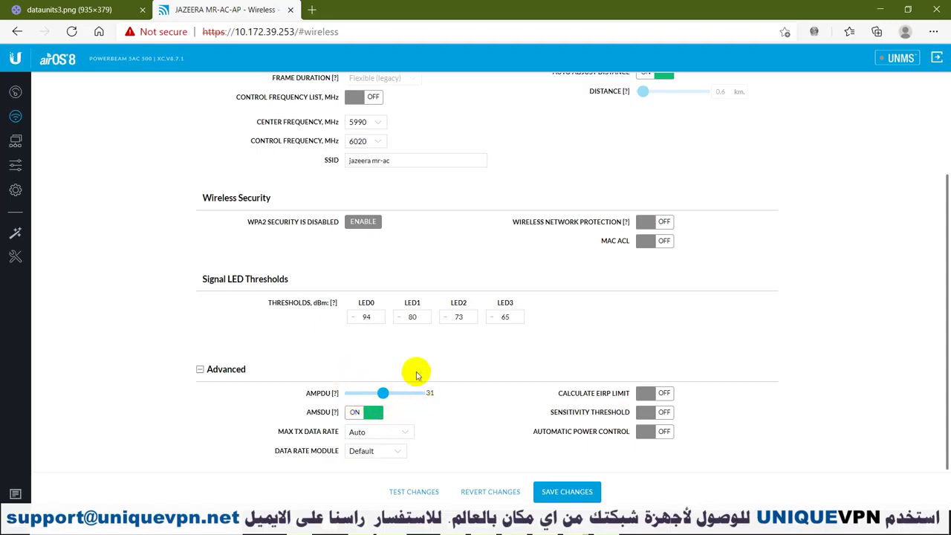
pyautogui.click(383, 394)
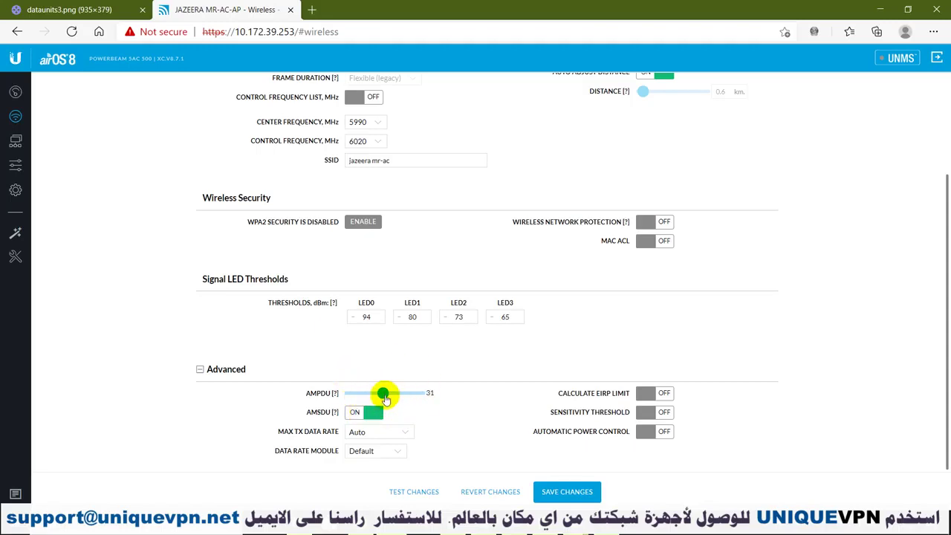
pyautogui.moveTo(384, 397); pyautogui.dragTo(386, 397)
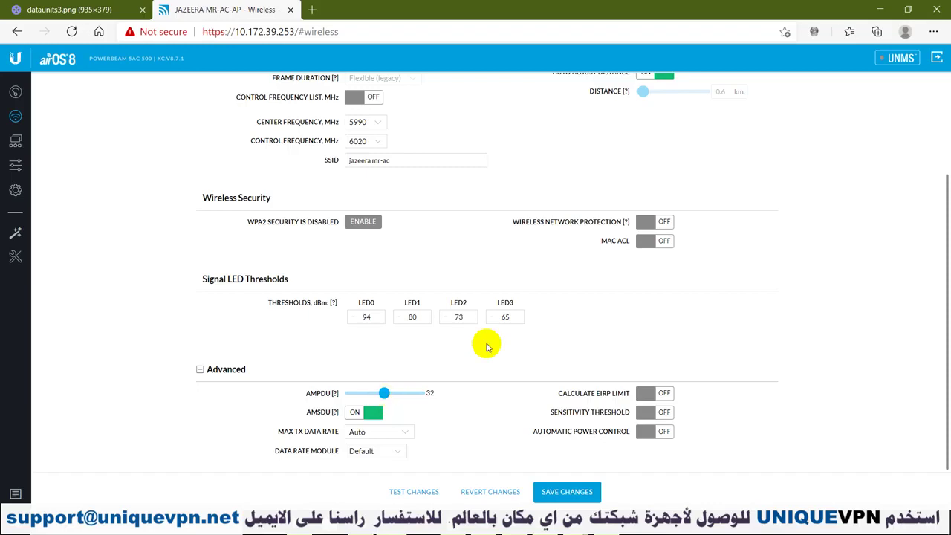
# Open the device dashboard and review the link's throughput, capacity and signal information.
pyautogui.scroll(3, 476, 338)
pyautogui.click(9, 94)
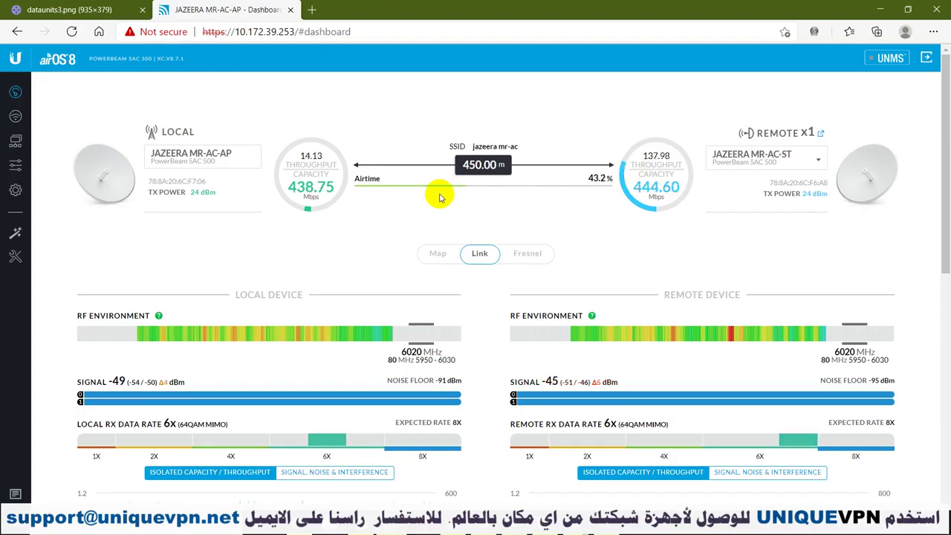
pyautogui.scroll(-4, 442, 205)
pyautogui.scroll(4, 444, 210)
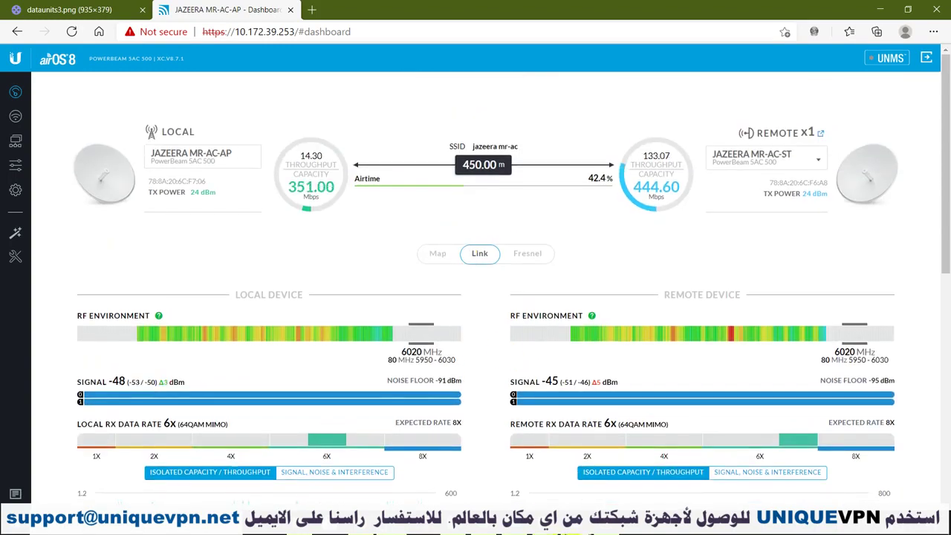
# Switch to WinBox and open the HT settings of wlan2 to examine the AMSDU Limit value.
pyautogui.moveTo(576, 524)
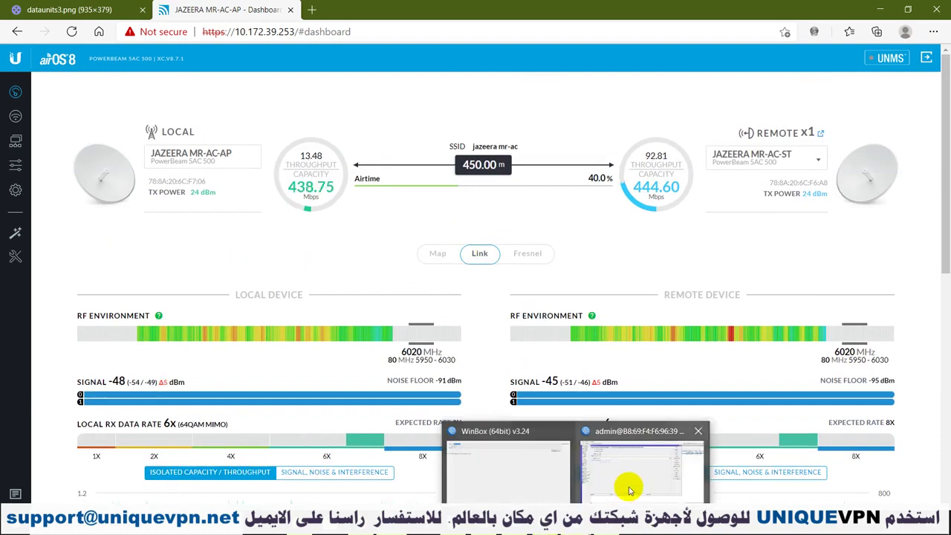
pyautogui.click(628, 491)
pyautogui.click(717, 82)
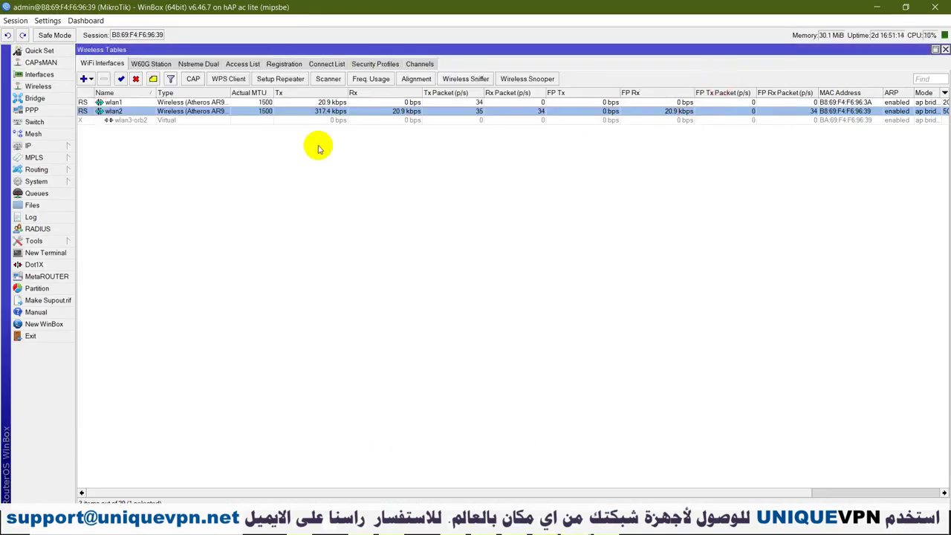
pyautogui.doubleClick(184, 111)
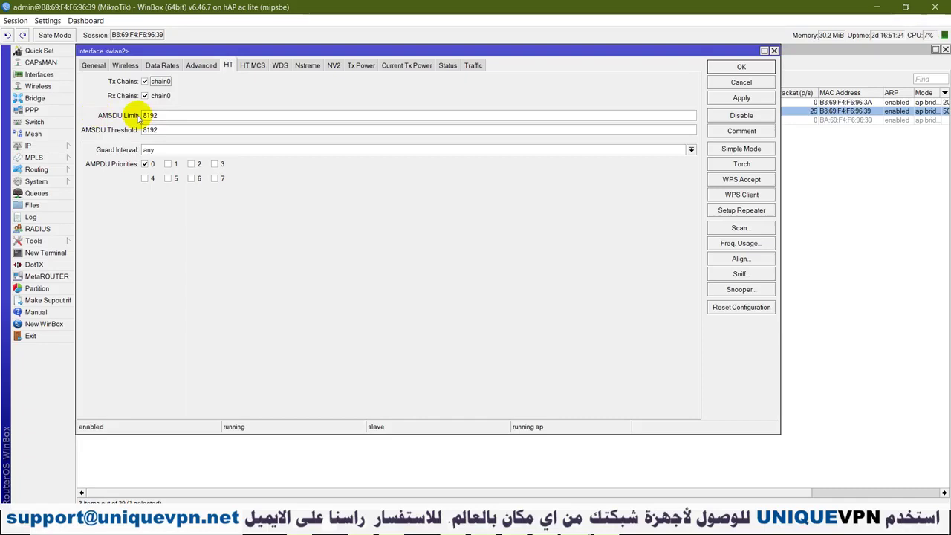
pyautogui.moveTo(166, 116); pyautogui.dragTo(143, 117)
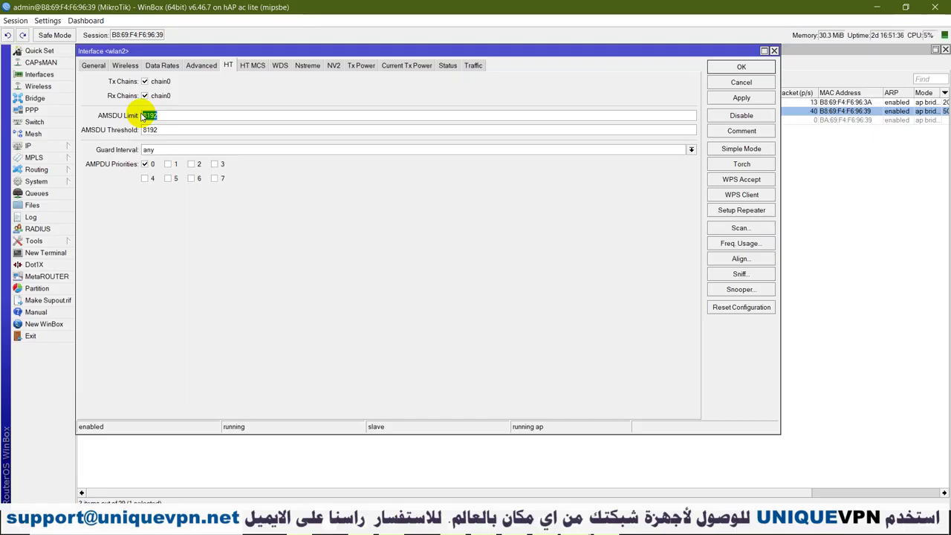
pyautogui.doubleClick(156, 116)
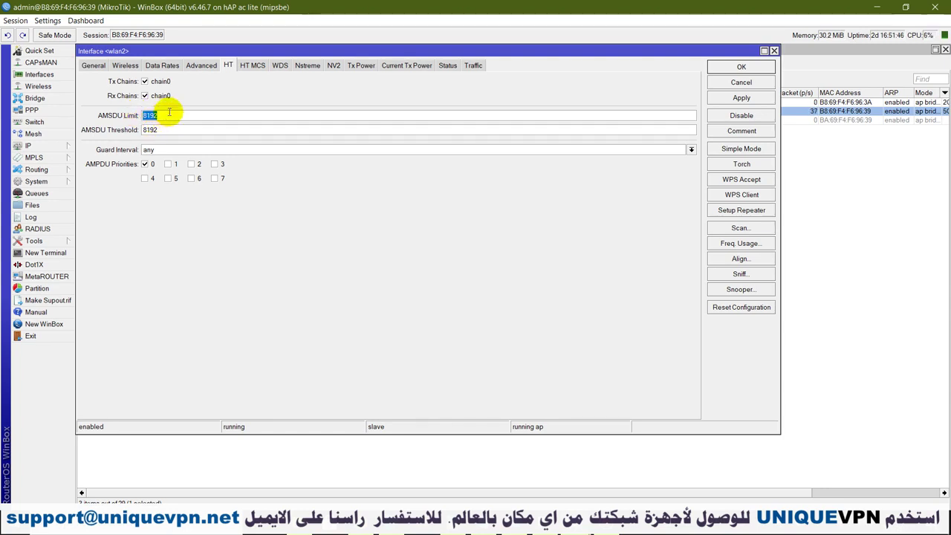
# Switch to Calculator, clear the old result and divide 8192 by 2.
pyautogui.click(451, 520)
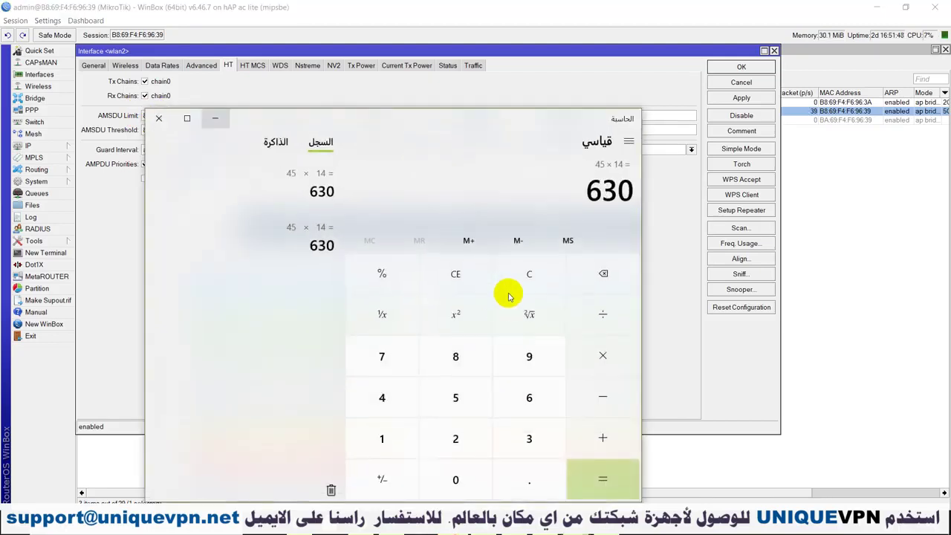
pyautogui.click(503, 281)
pyautogui.click(450, 128)
pyautogui.moveTo(329, 121); pyautogui.dragTo(556, 104)
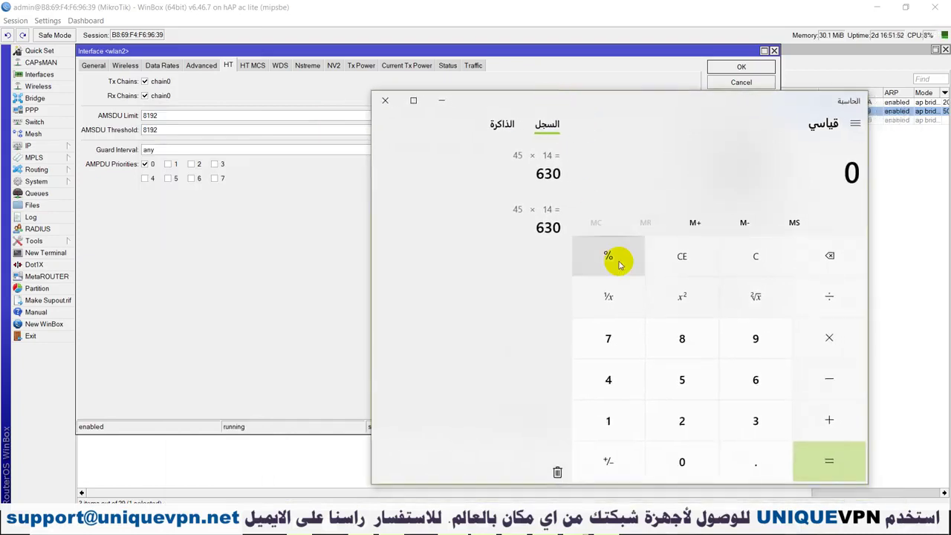
pyautogui.click(683, 336)
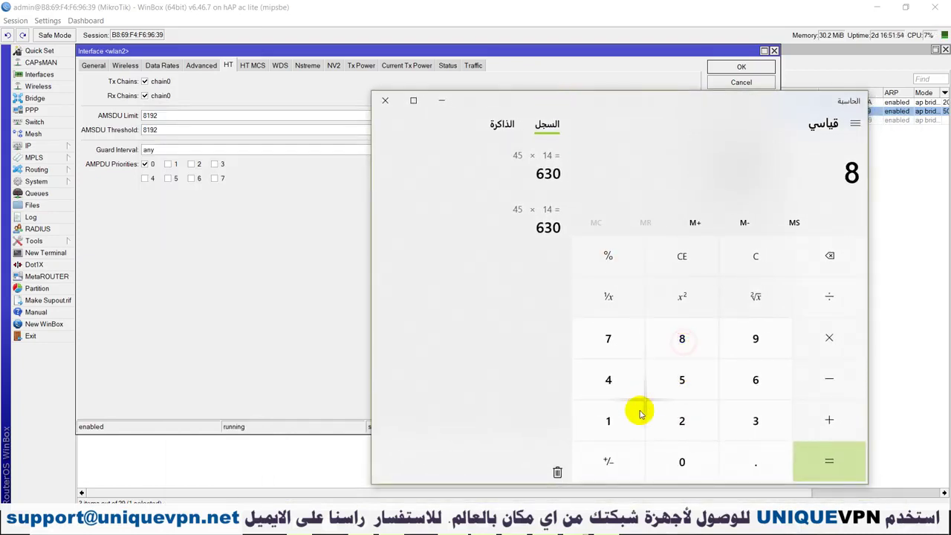
pyautogui.click(620, 420)
pyautogui.click(743, 329)
pyautogui.click(675, 419)
pyautogui.click(829, 300)
pyautogui.click(680, 421)
pyautogui.click(821, 461)
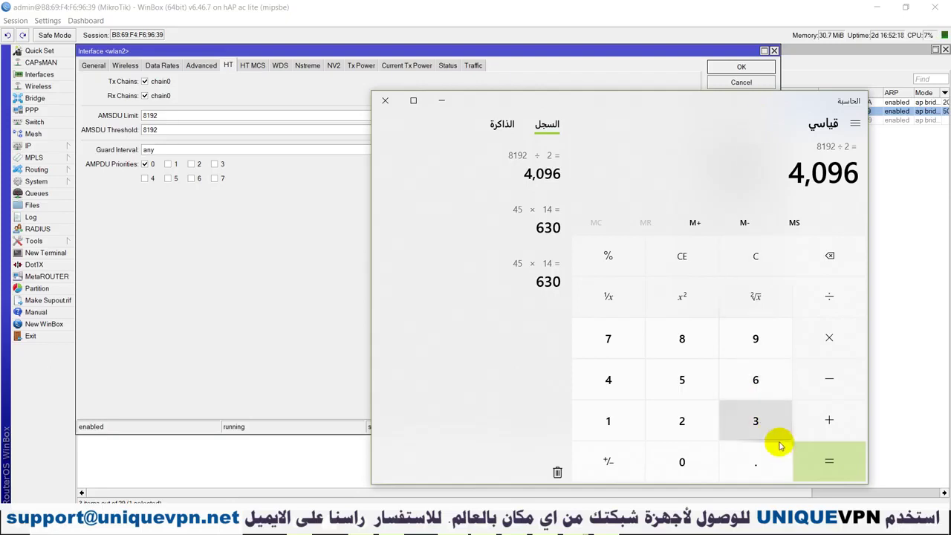
# Divide the previous result by 2 again and minimise Calculator.
pyautogui.click(829, 299)
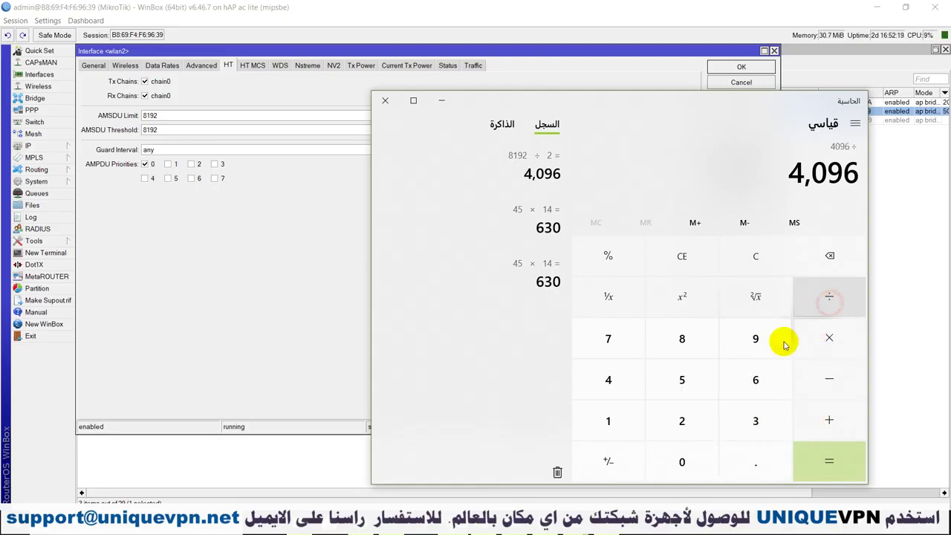
pyautogui.click(679, 417)
pyautogui.click(807, 453)
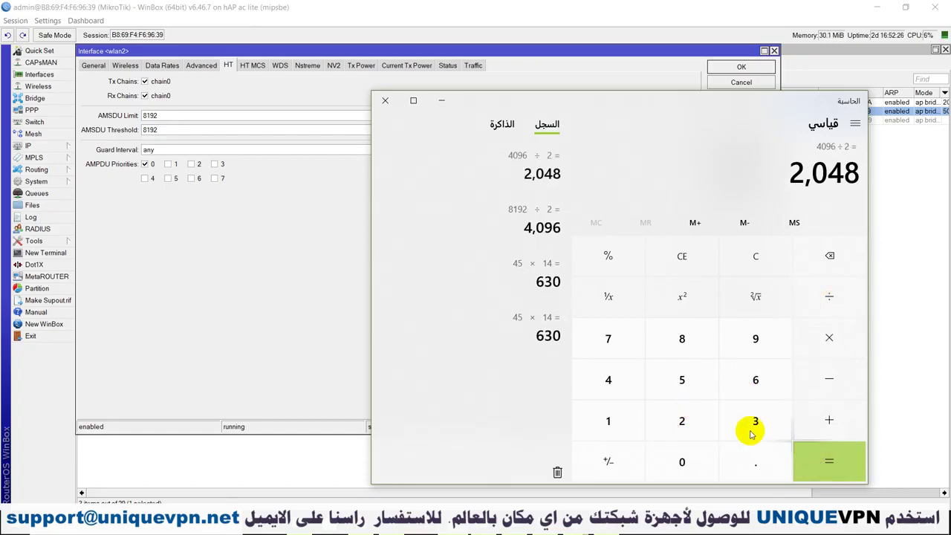
pyautogui.click(442, 100)
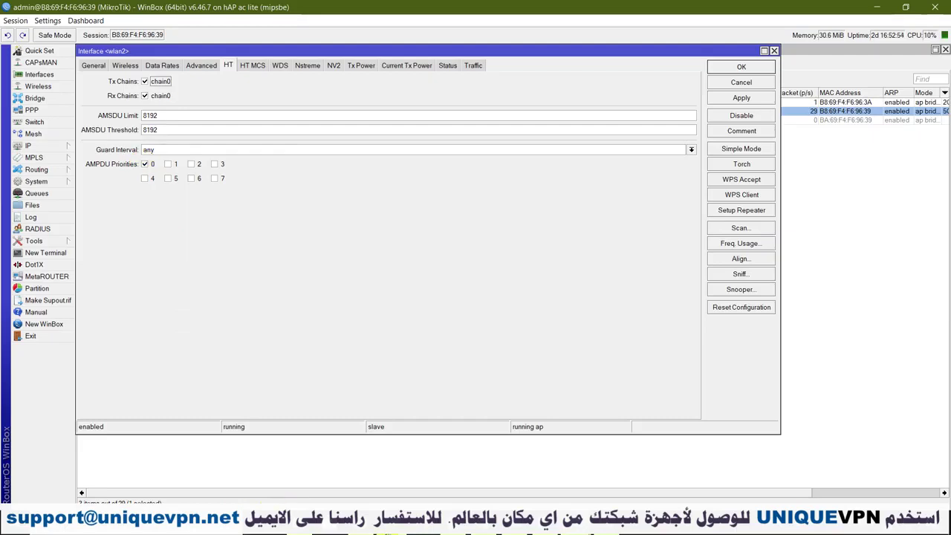
# Switch back to the browser and show the dataunits3.png diagram comparing A-MSDU and A-MPDU frame aggregation.
pyautogui.moveTo(362, 524)
pyautogui.click(361, 464)
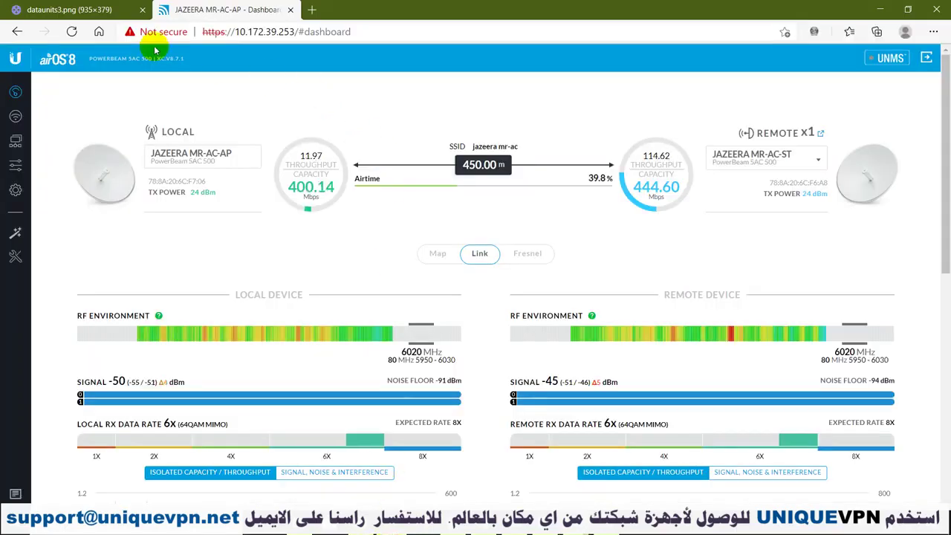
pyautogui.click(66, 9)
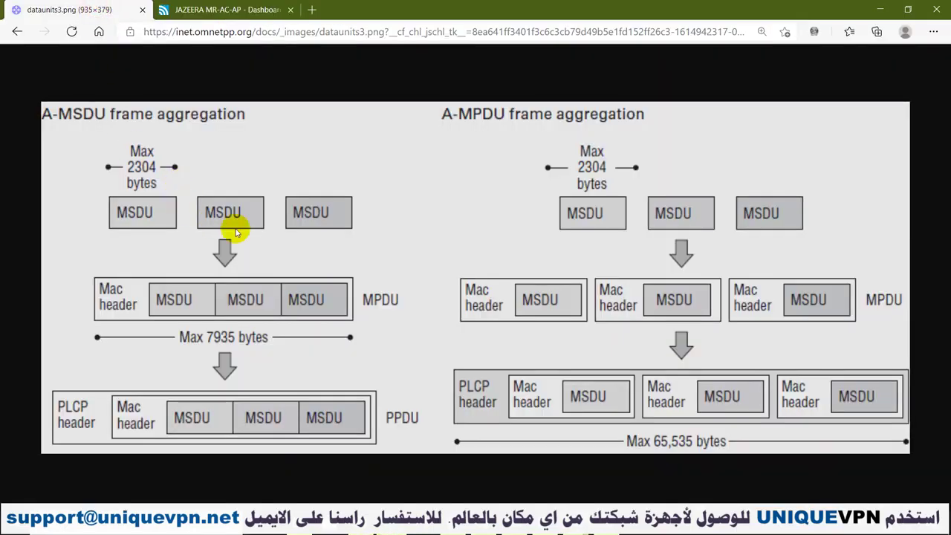